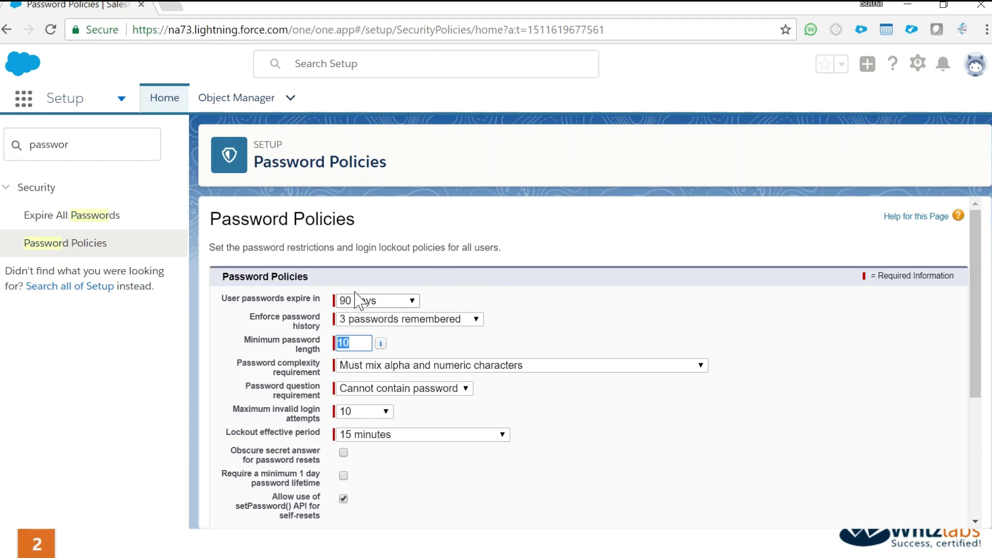
- Review the available choices for user password expiry and password complexity in the password policies
click(399, 301)
click(387, 367)
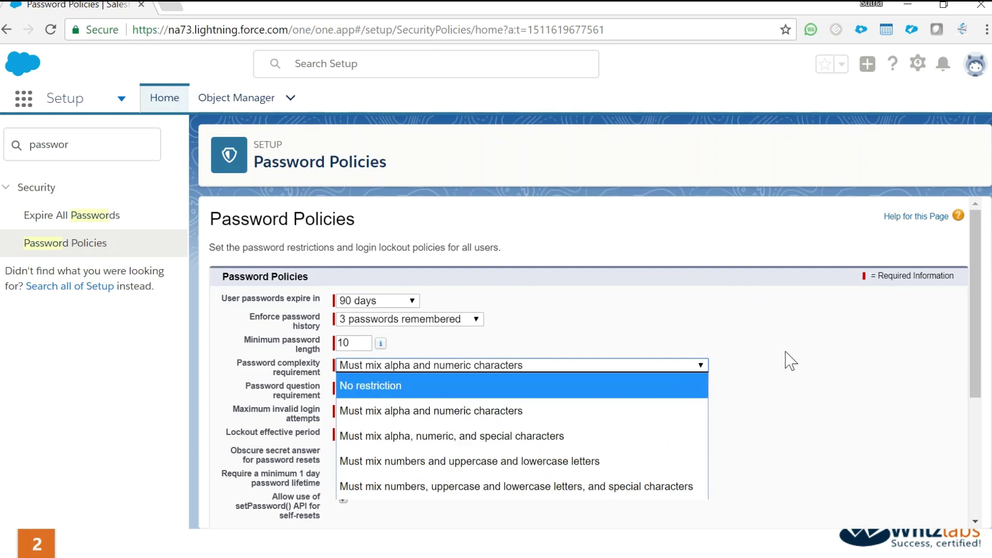
click(795, 375)
- Set the maximum invalid login attempts to 3 in the password policies
scroll(497, 525, down, 1)
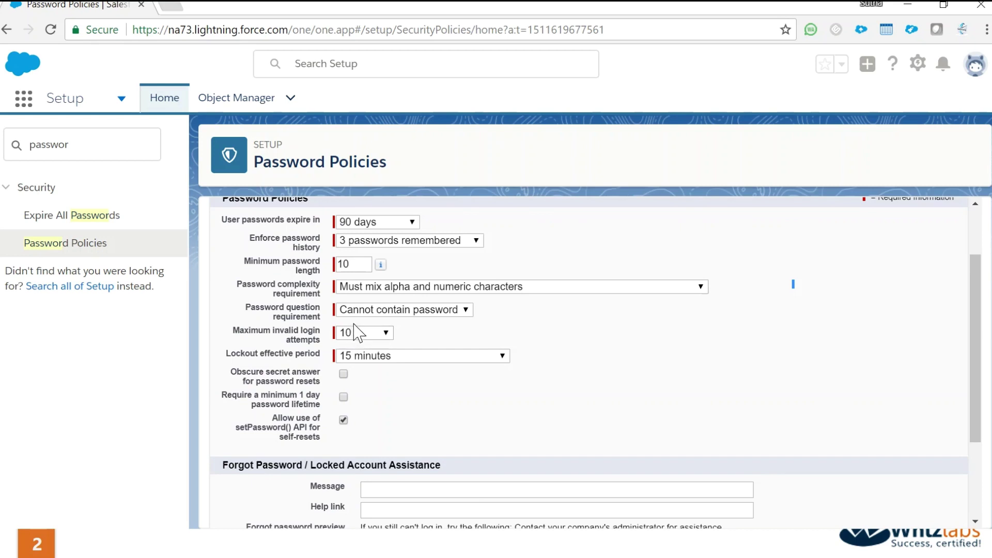
click(392, 334)
click(395, 351)
- Leave the password expiry period as it is and set the minimum password length to 12
click(365, 223)
click(364, 226)
drag(355, 265, 343, 265)
key(BackSpace)
text(2)
click(623, 381)
- Set the password complexity requirement to "Must mix numbers and uppercase and lowercase letters" and save the password policies
click(362, 290)
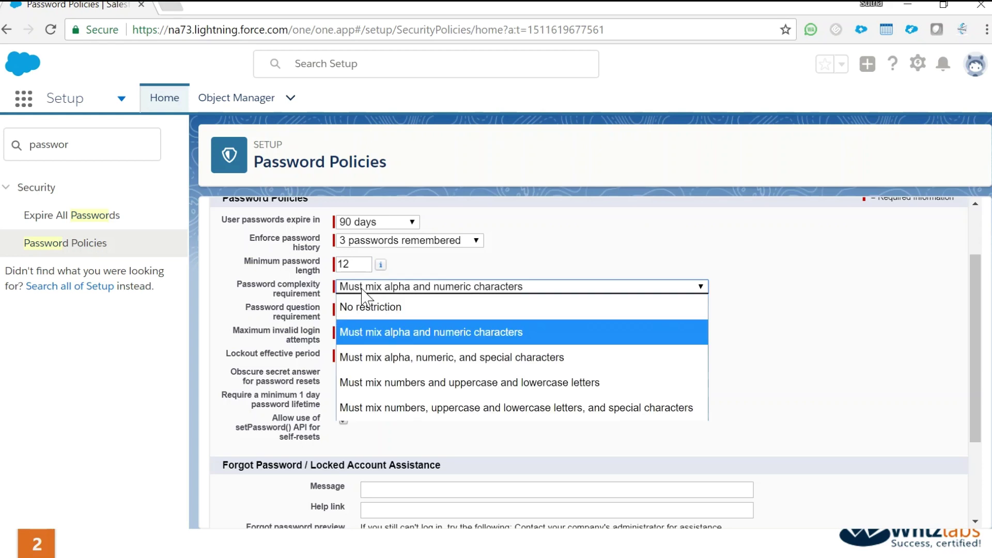
click(391, 396)
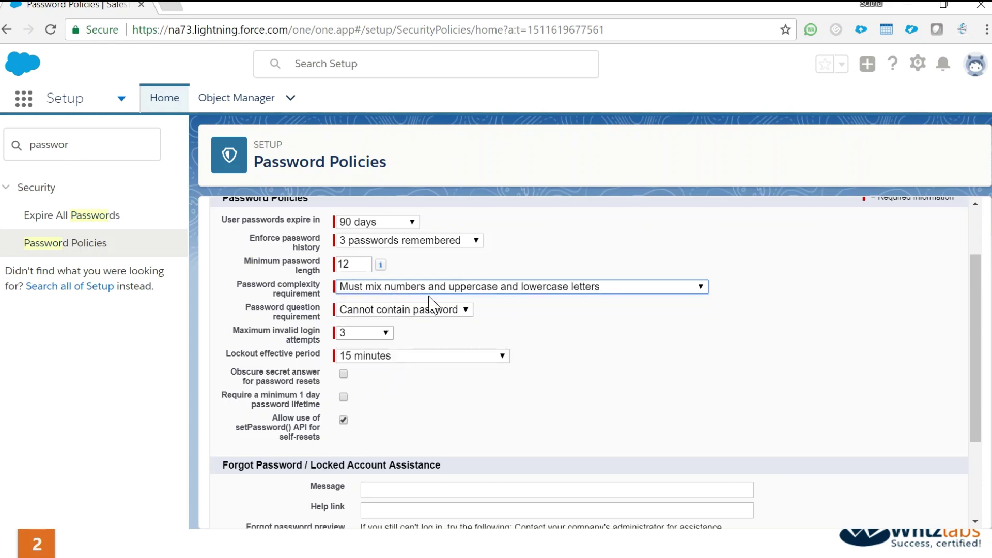
click(527, 331)
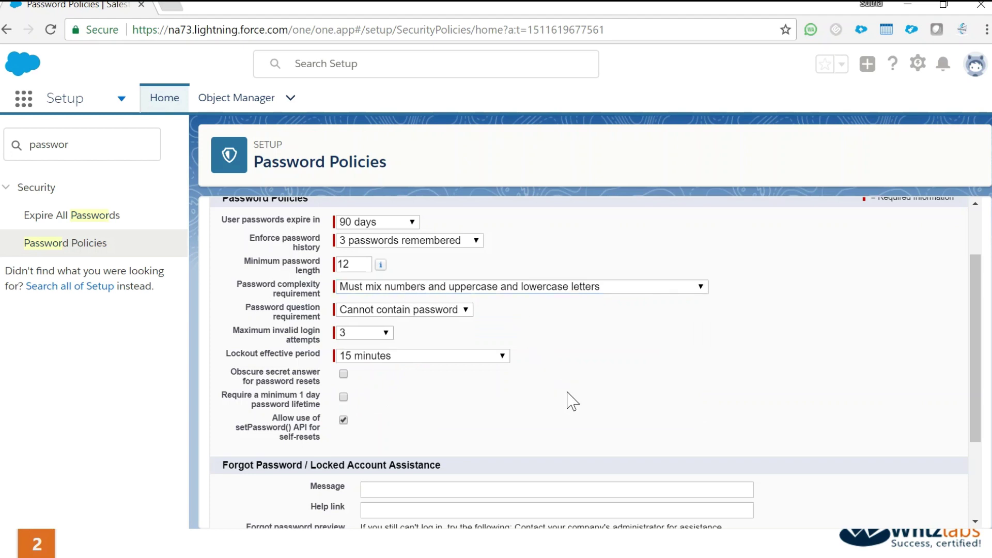
scroll(568, 394, down, 2)
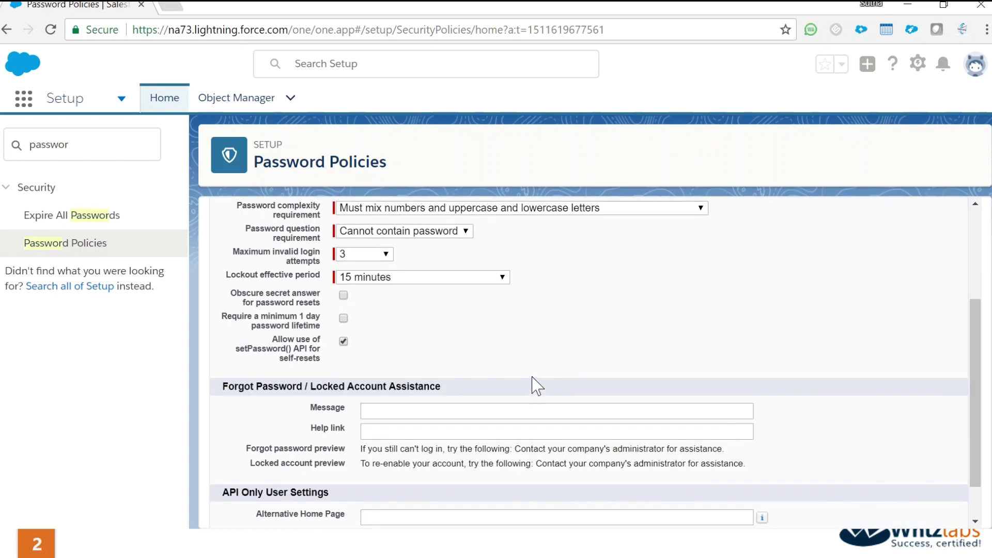
scroll(541, 377, down, 1)
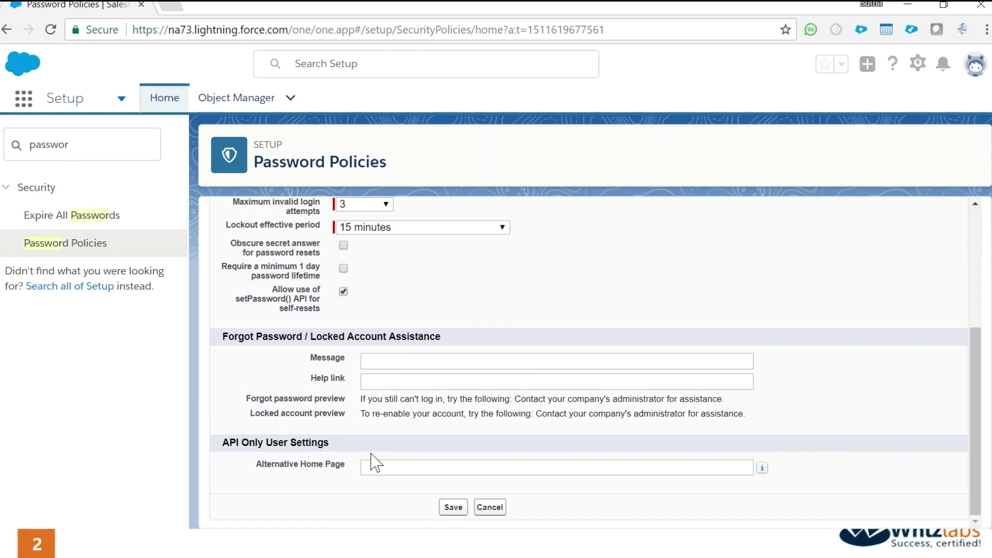
click(460, 511)
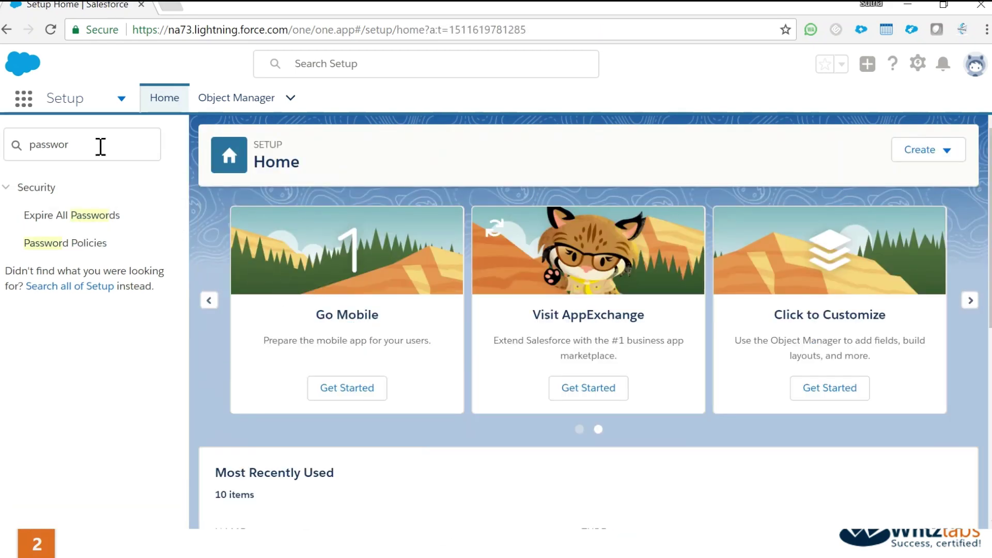
- Search Setup for "netw" and open the Network Access page
drag(101, 147, 17, 147)
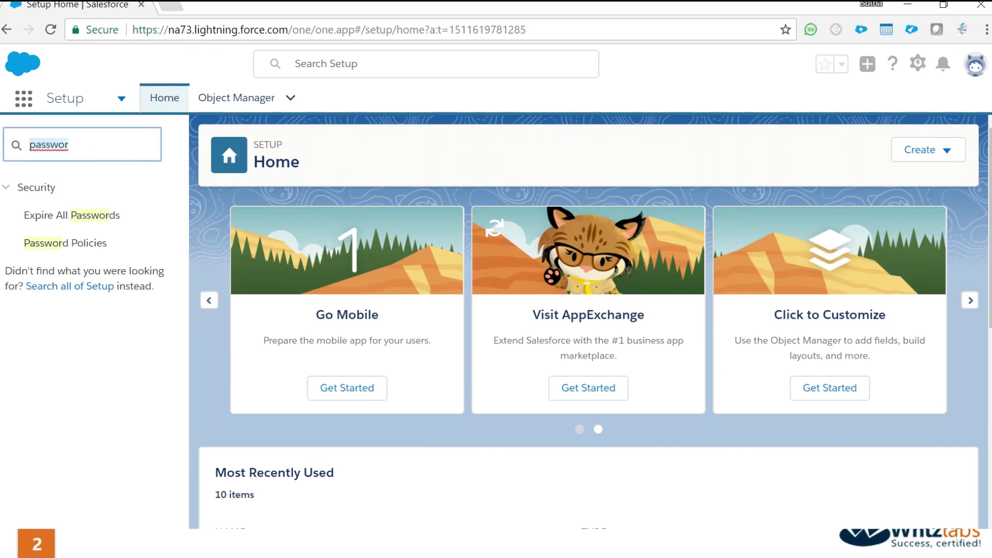
text(netw)
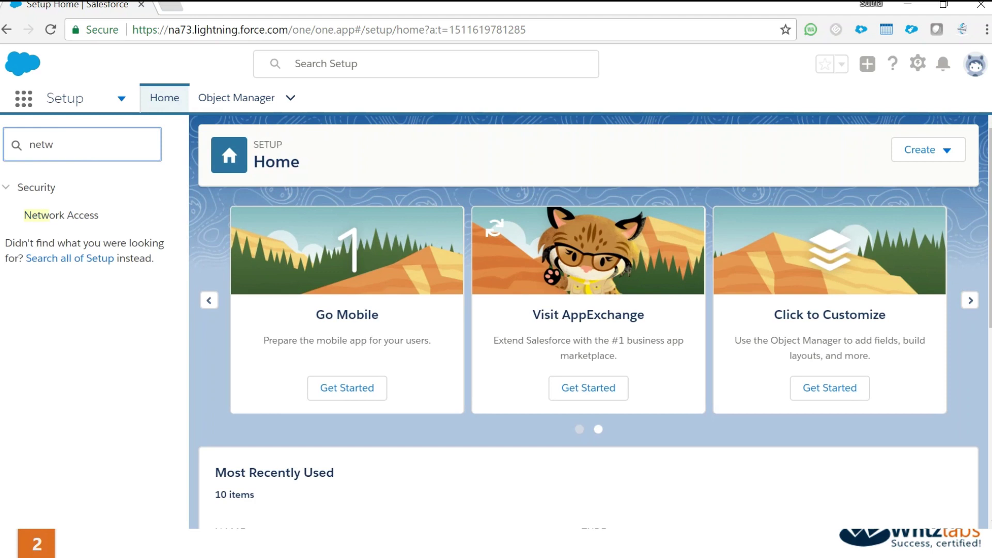
click(66, 217)
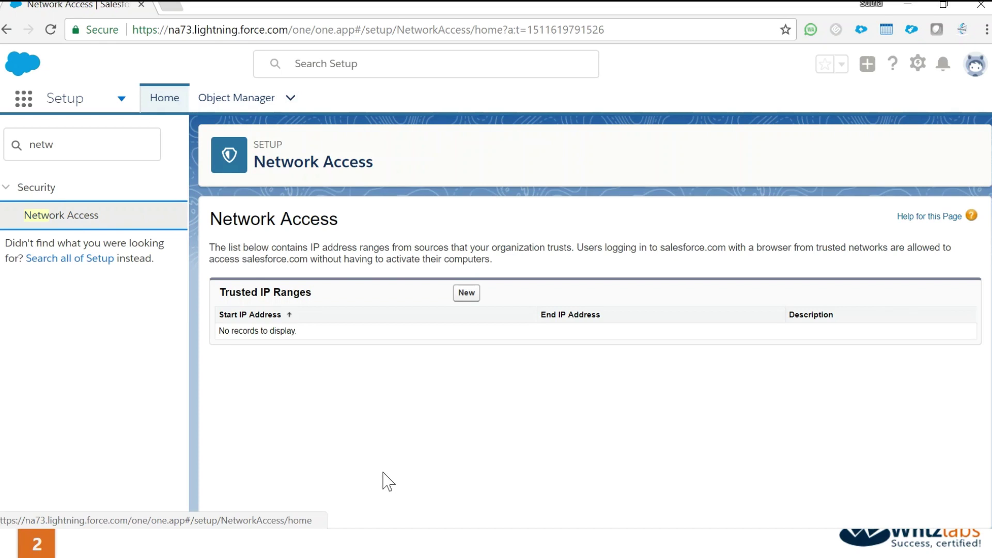
- Add a trusted IP range with start and end address 100.95.00.200, describe it as the owner's IP, and save it
click(472, 300)
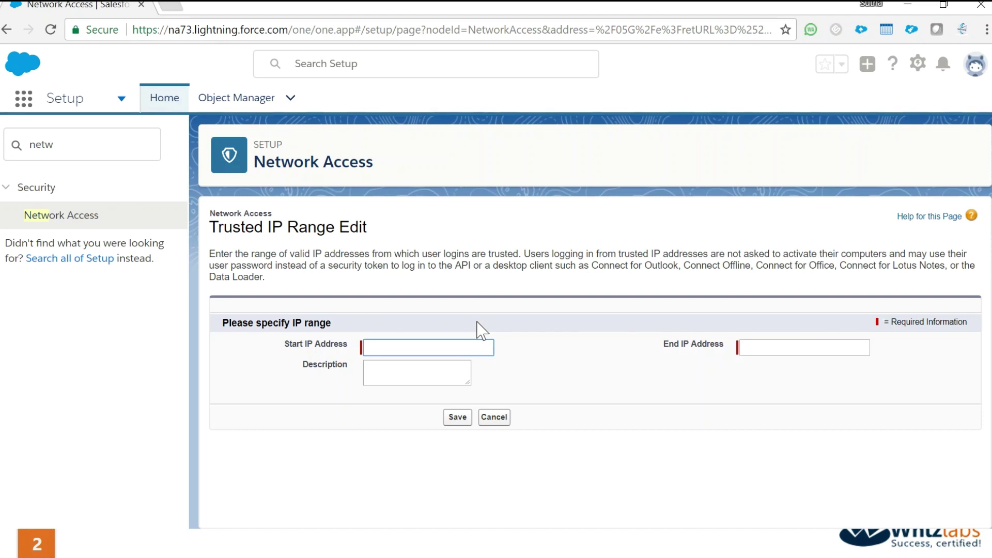
text(1)
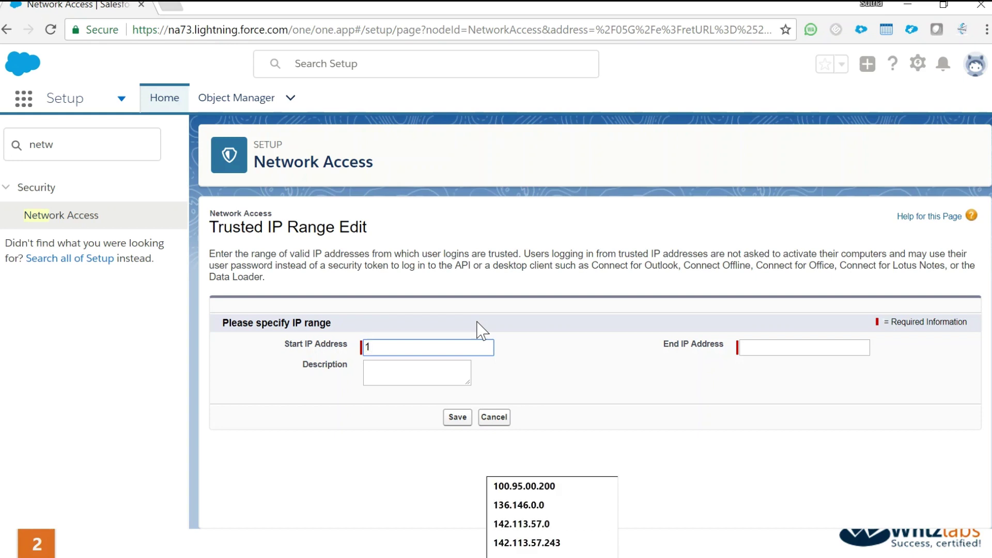
text(00.)
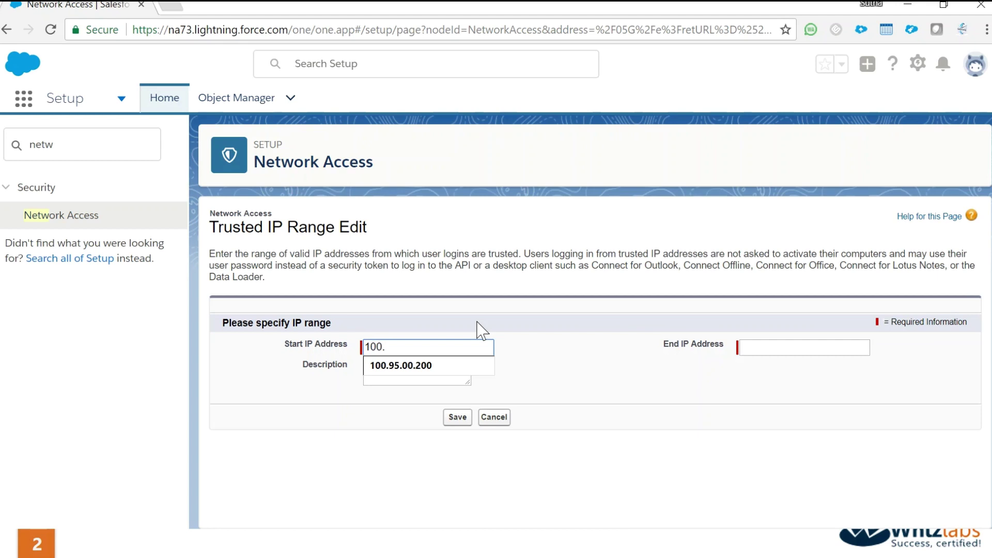
text(95.00.200)
key(Tab)
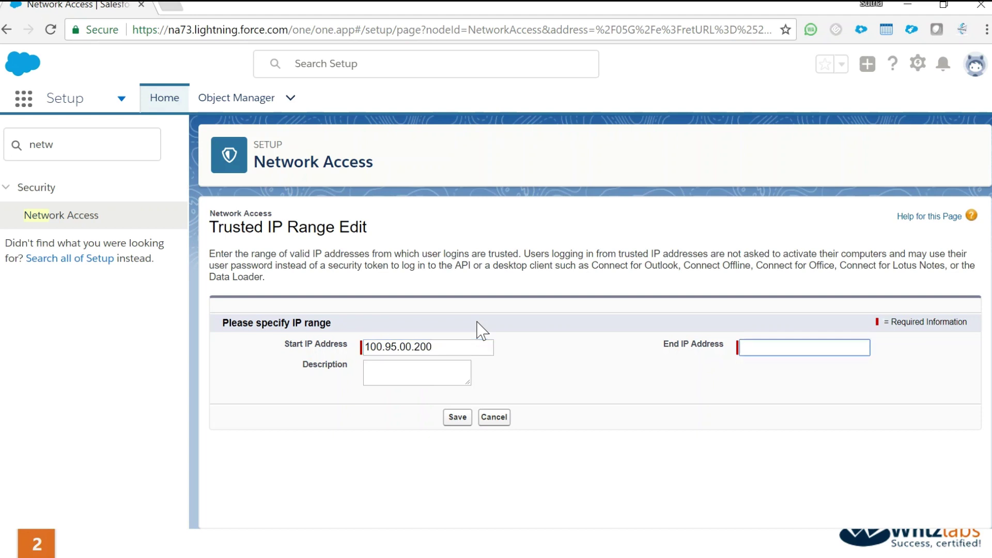
text(100.)
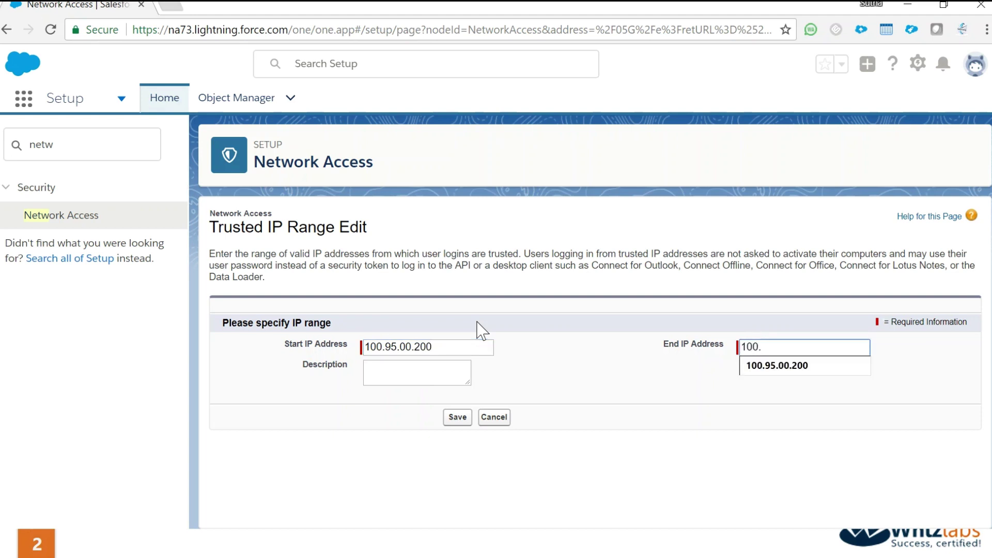
text(95.00.200)
click(462, 380)
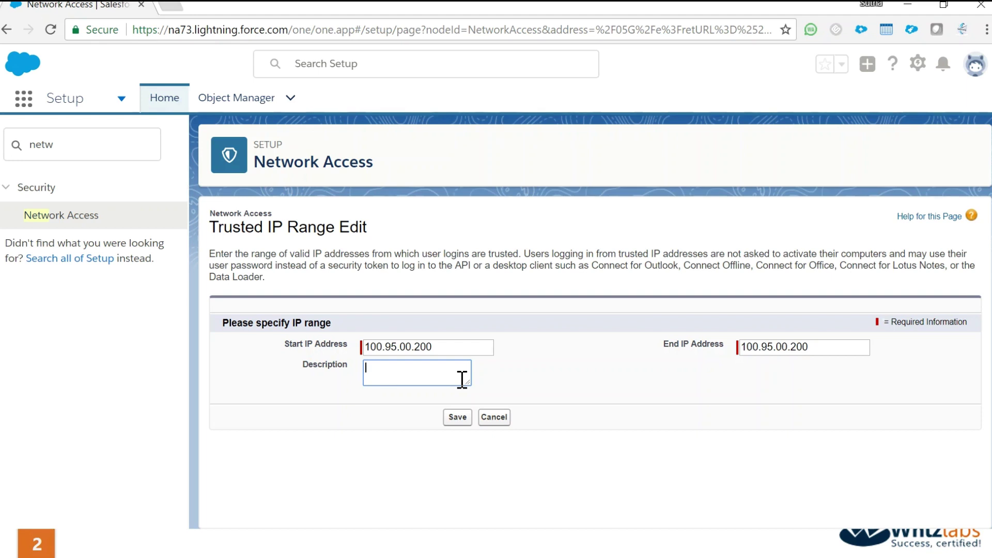
text(Sutha's IP)
click(467, 418)
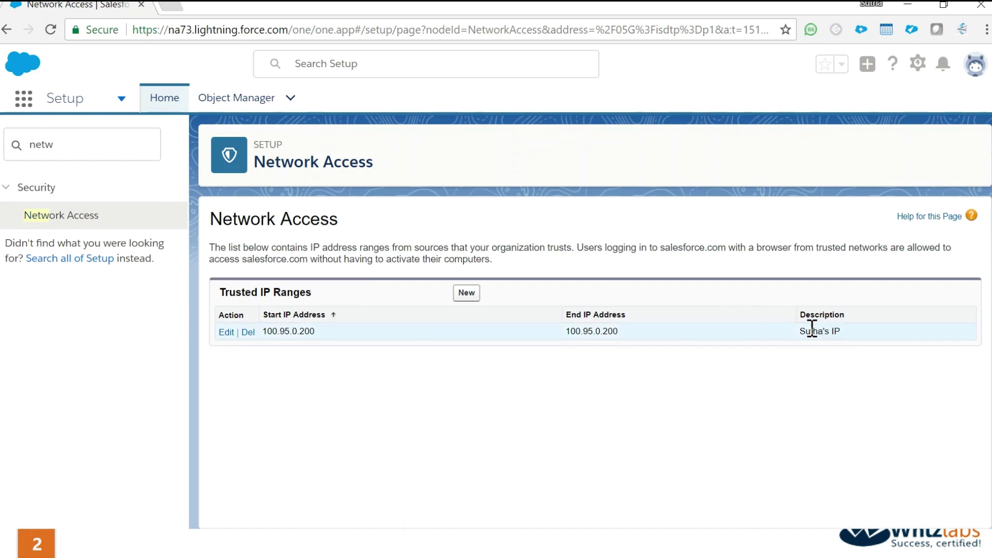
- Delete the 100.95.0.200 entry from the trusted IP ranges and confirm the deletion
click(247, 335)
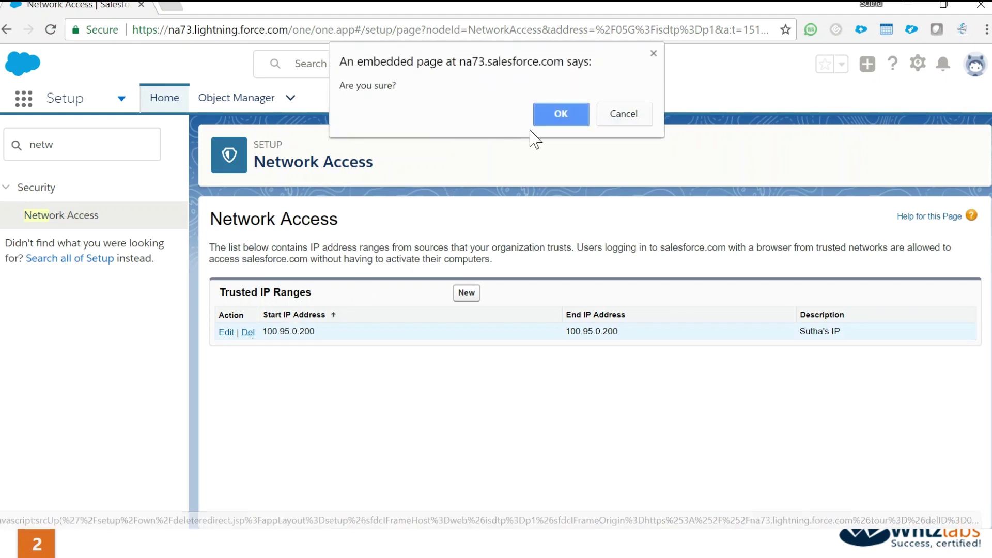
click(560, 122)
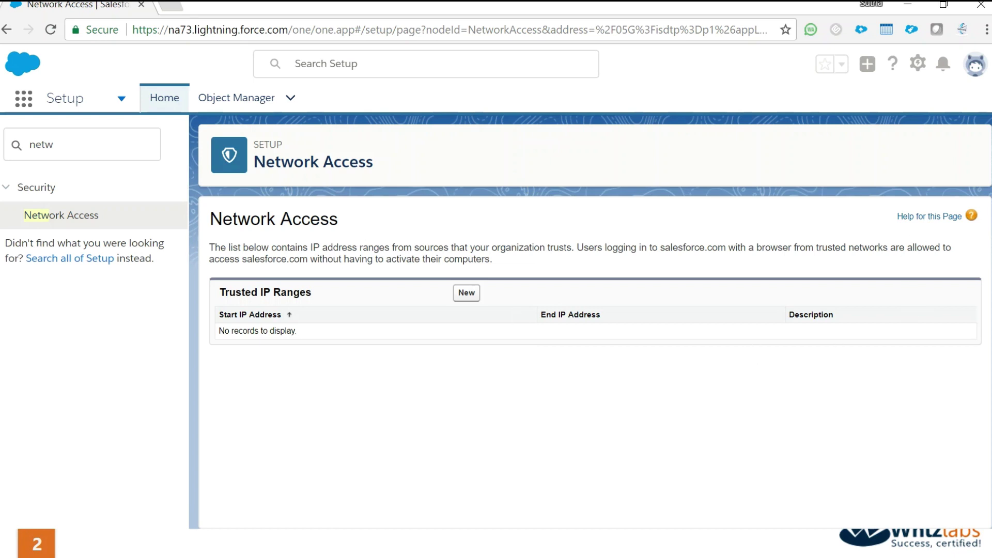
- Search Setup for "sharing" and open the Sharing Settings page
click(58, 138)
text(sharing)
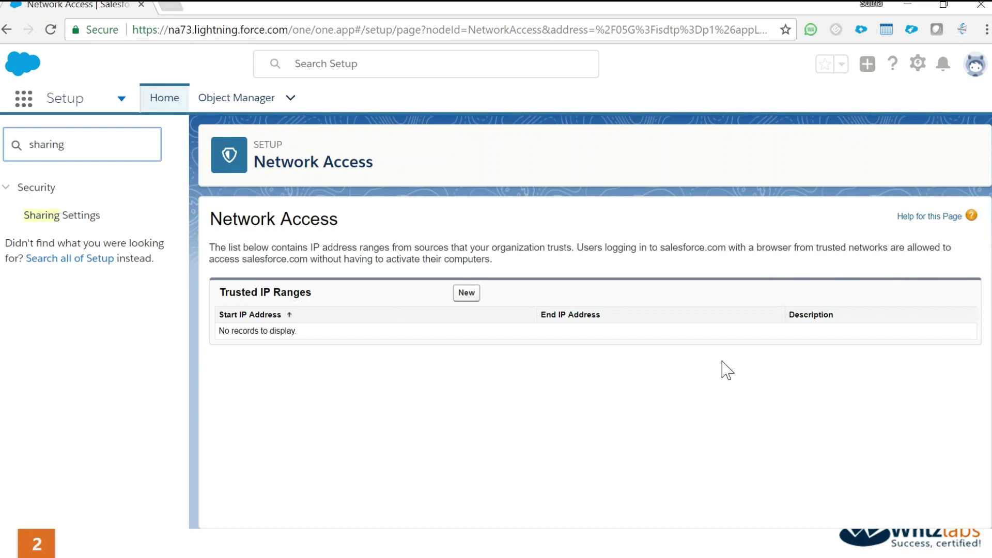
click(61, 215)
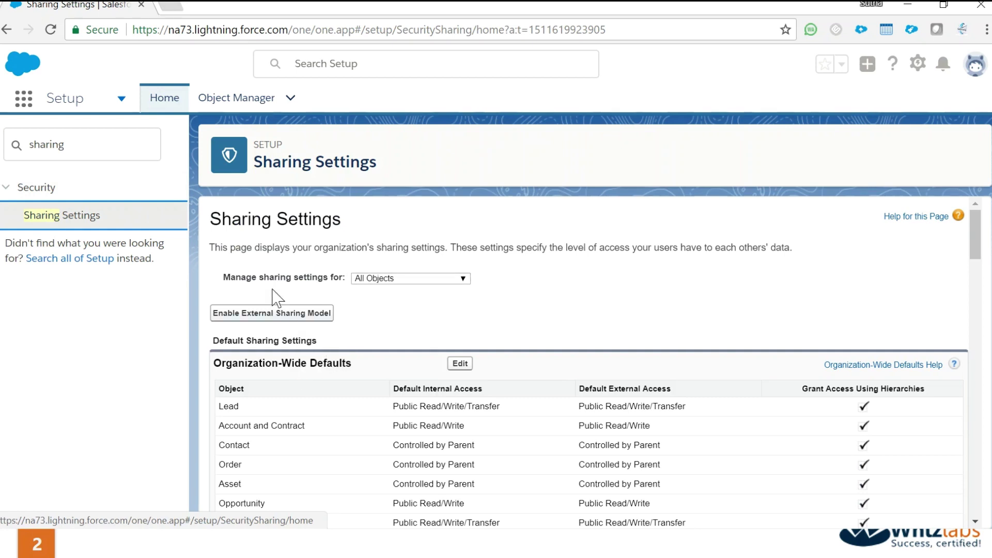
- Review the default internal access options for Account and Contract in the organization-wide defaults editor, and save the defaults without changes
scroll(432, 421, down, 2)
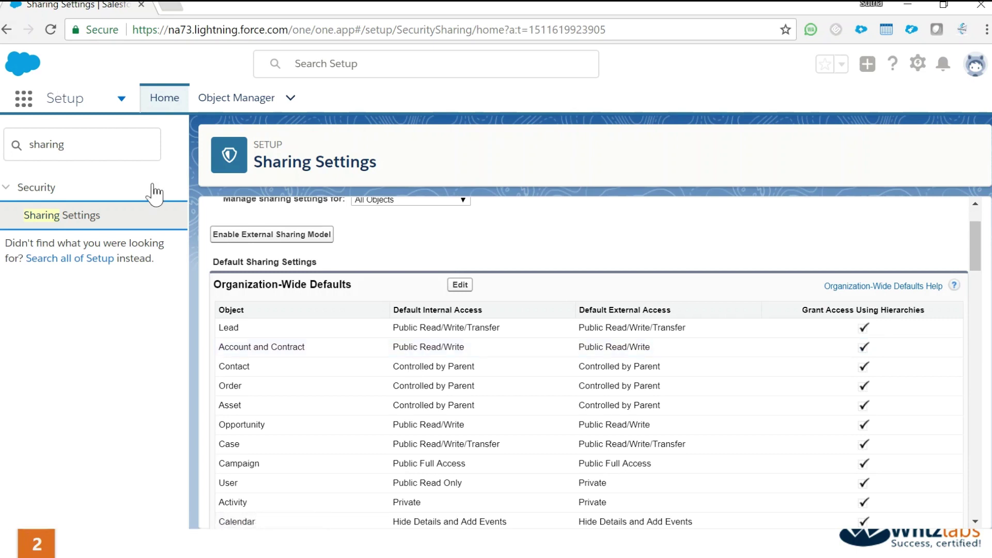
click(462, 286)
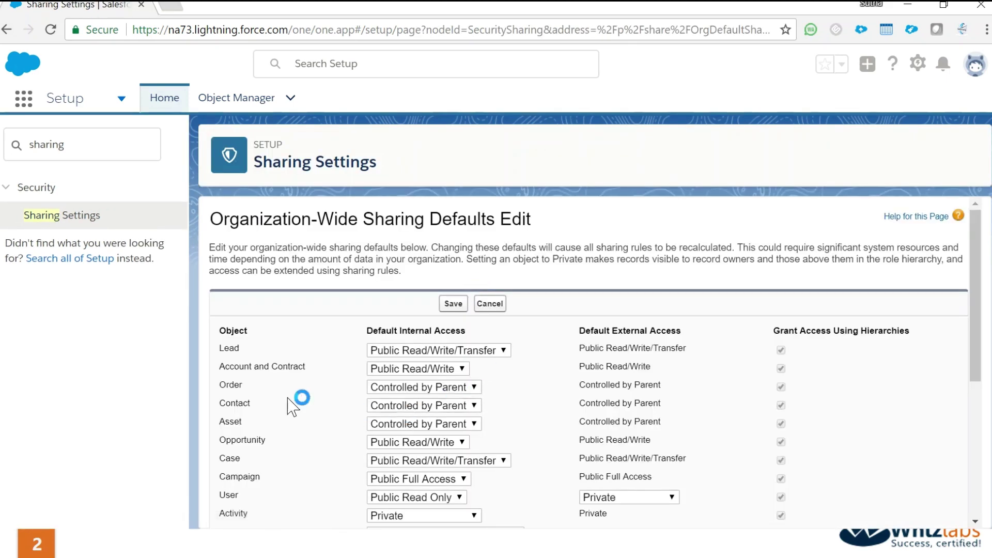
click(373, 368)
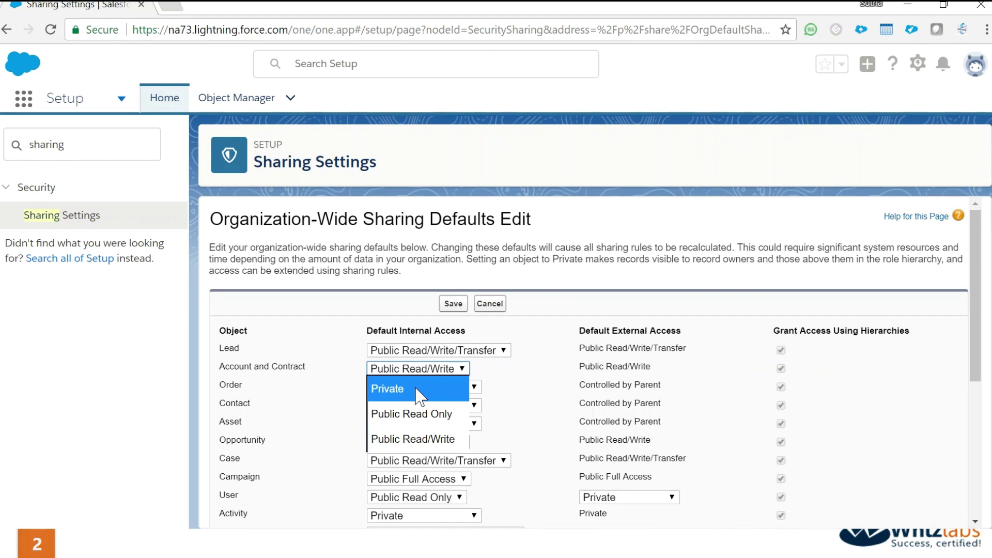
click(499, 398)
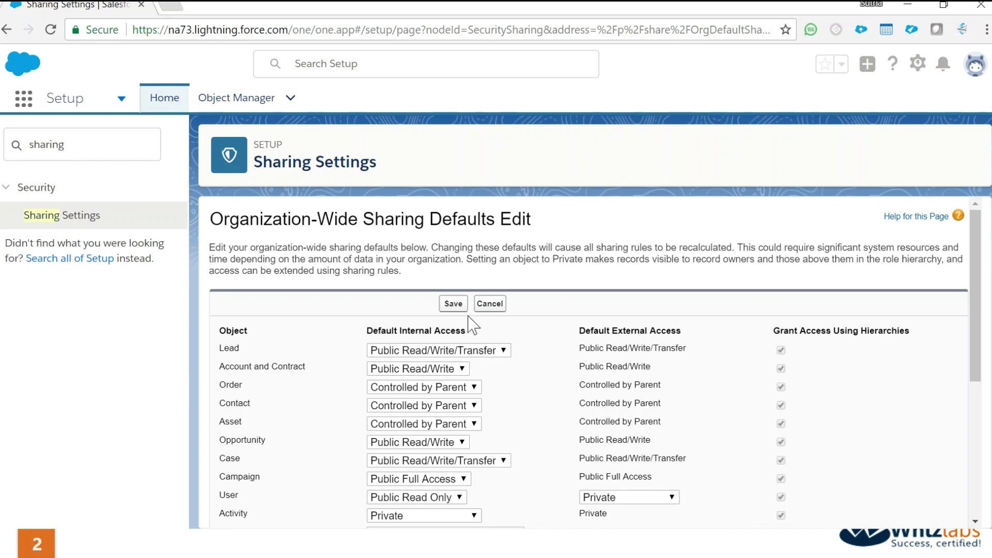
click(453, 304)
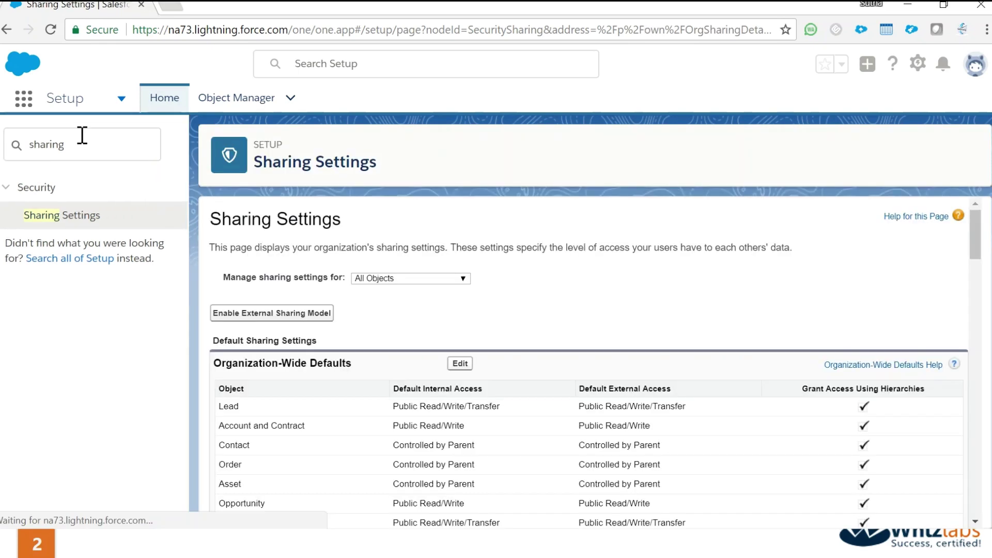
- Search Setup for "permi" and open the Permission Sets page
drag(66, 145, 27, 150)
text(perm)
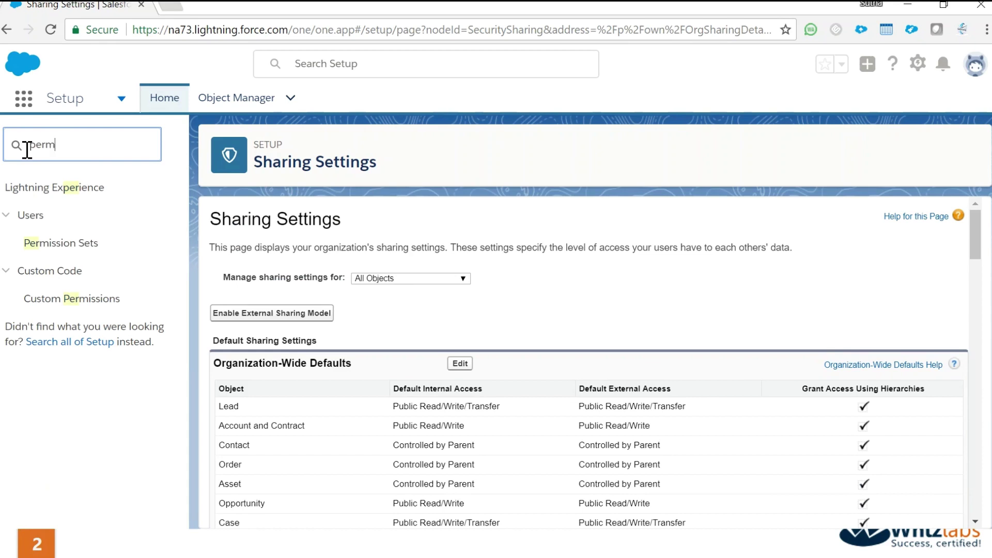
text(i)
click(52, 213)
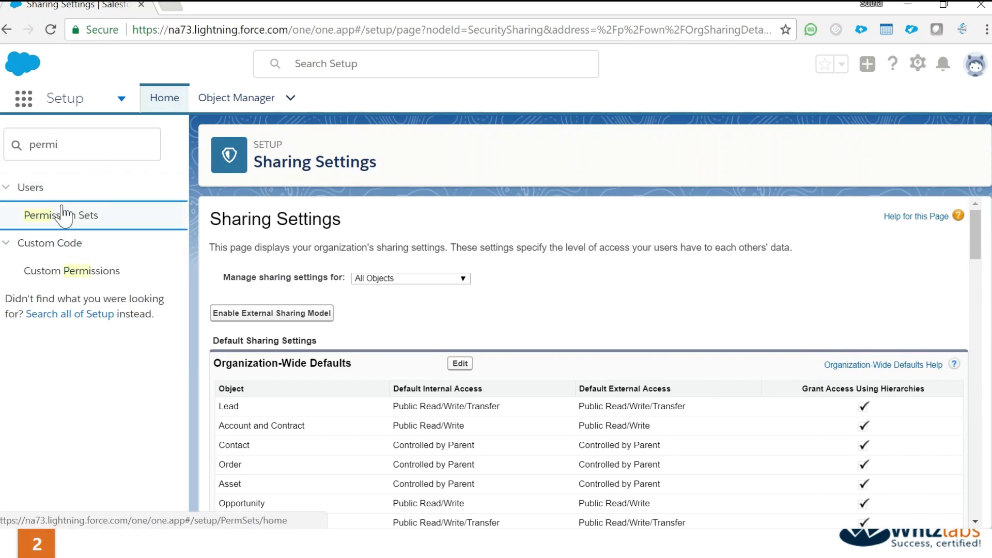
click(71, 214)
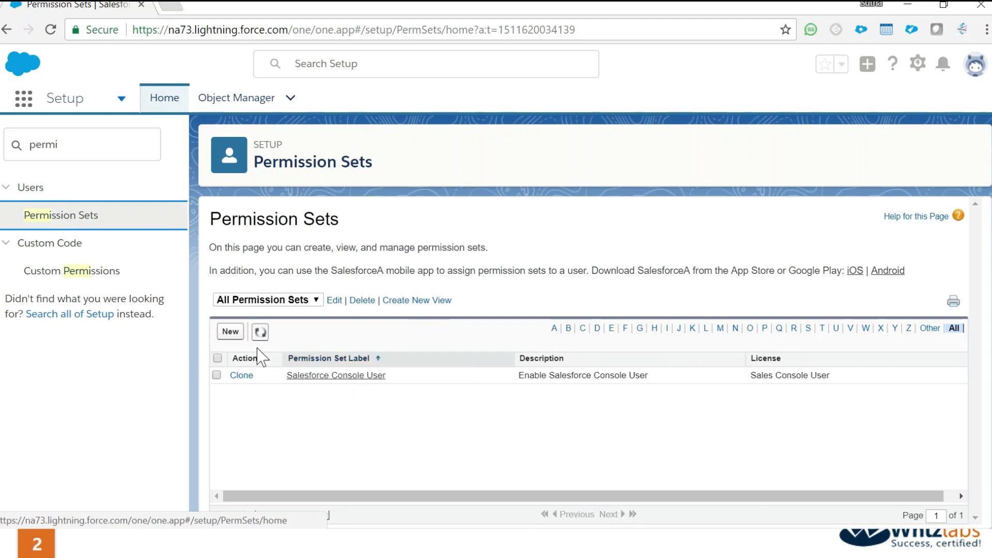
- Create and save a permission set labelled "This is a Test Perm Set" with API name This_is_a_Test_Perm_Set, no description and license --None--
click(227, 331)
click(420, 355)
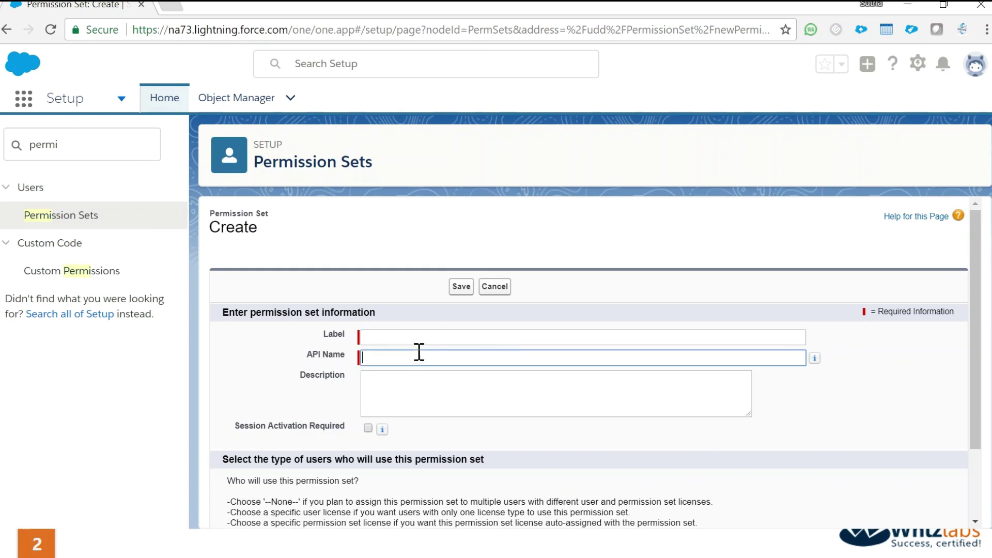
click(420, 336)
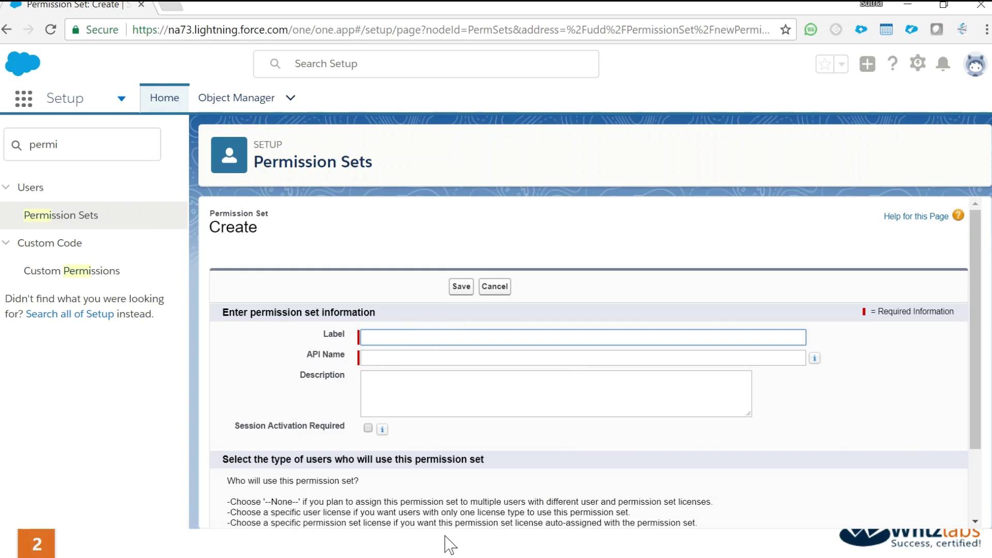
text(This isa)
key(ctrl+shift+Left)
text(is a Test Perm Set)
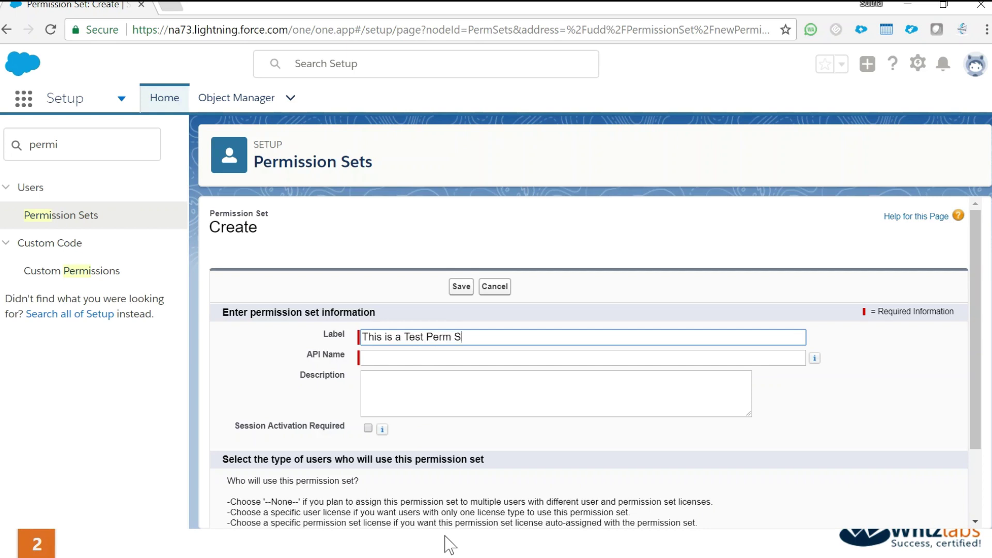
key(Tab)
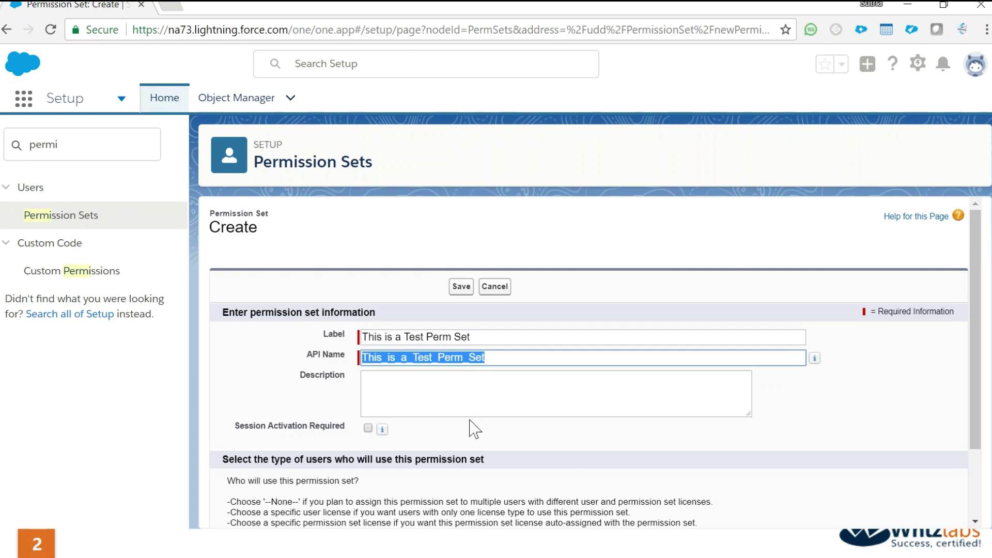
click(465, 399)
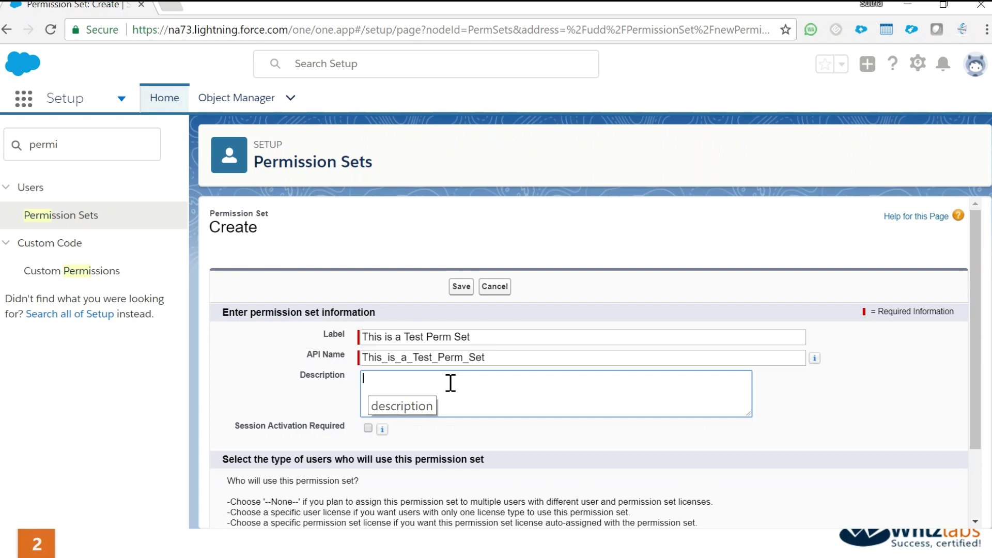
scroll(449, 384, down, 2)
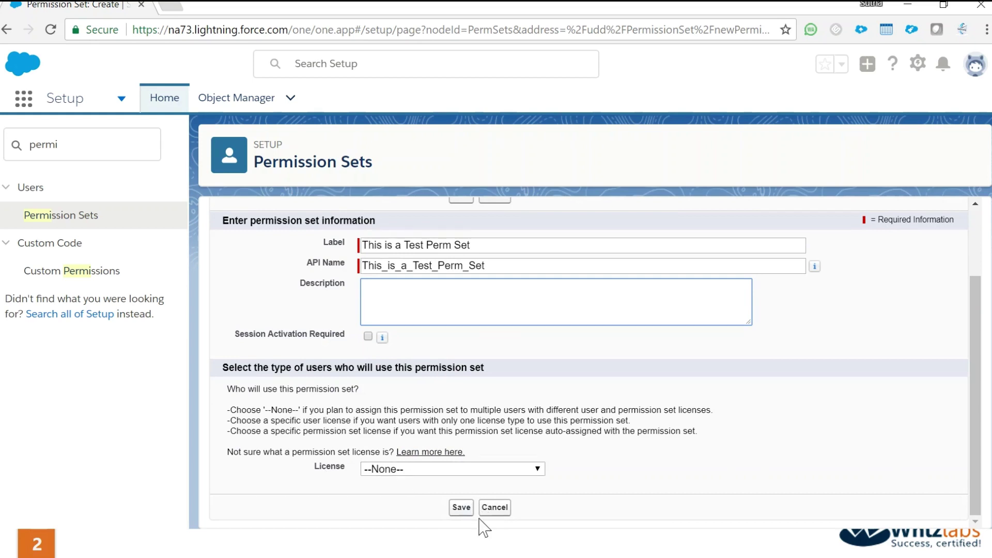
click(459, 508)
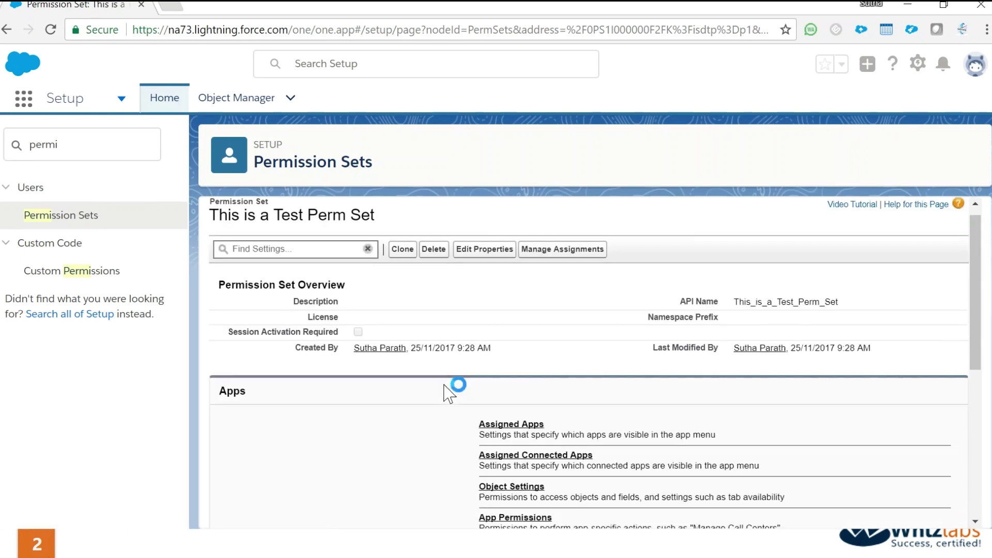
- Open the System Permissions of the new permission set for editing
scroll(453, 375, down, 4)
scroll(579, 413, down, 2)
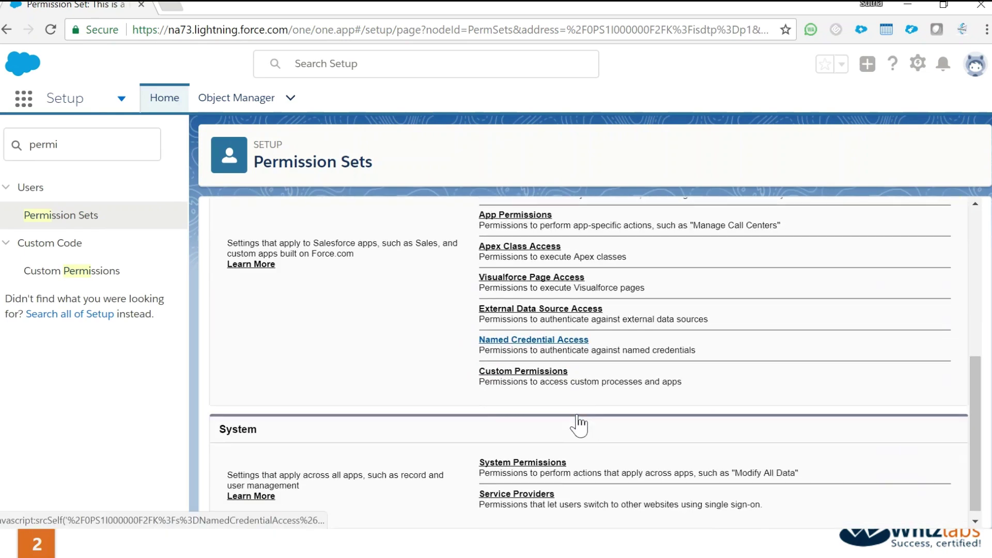
click(557, 466)
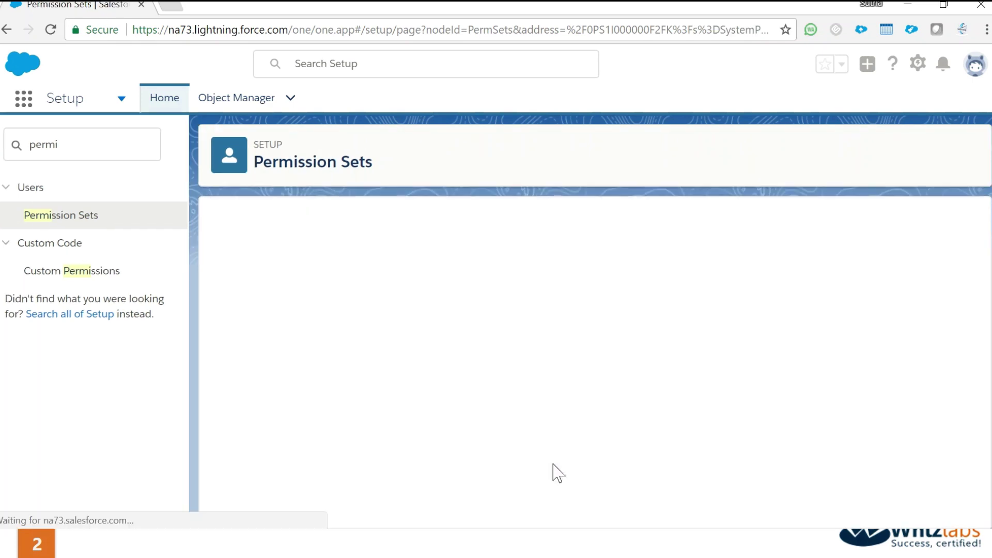
click(458, 325)
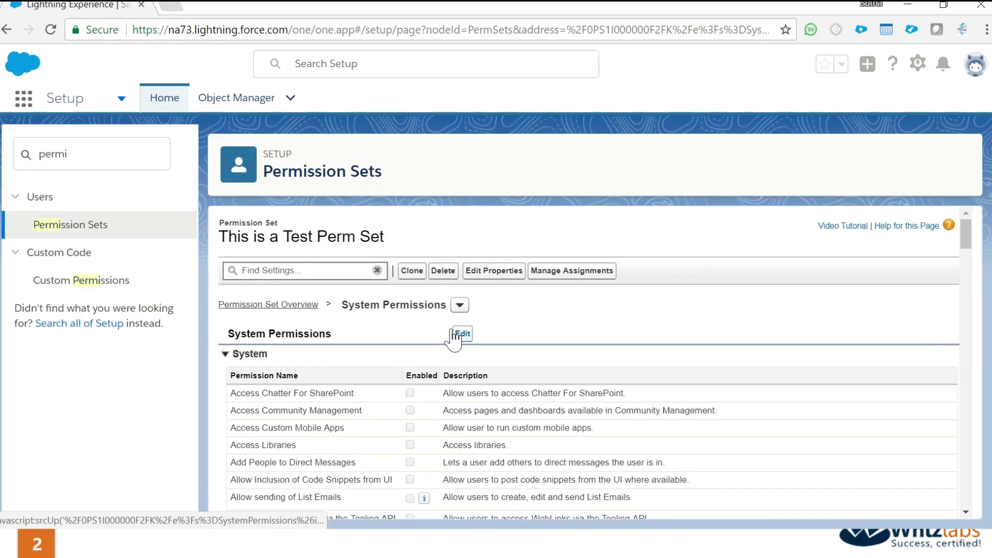
scroll(398, 296, down, 3)
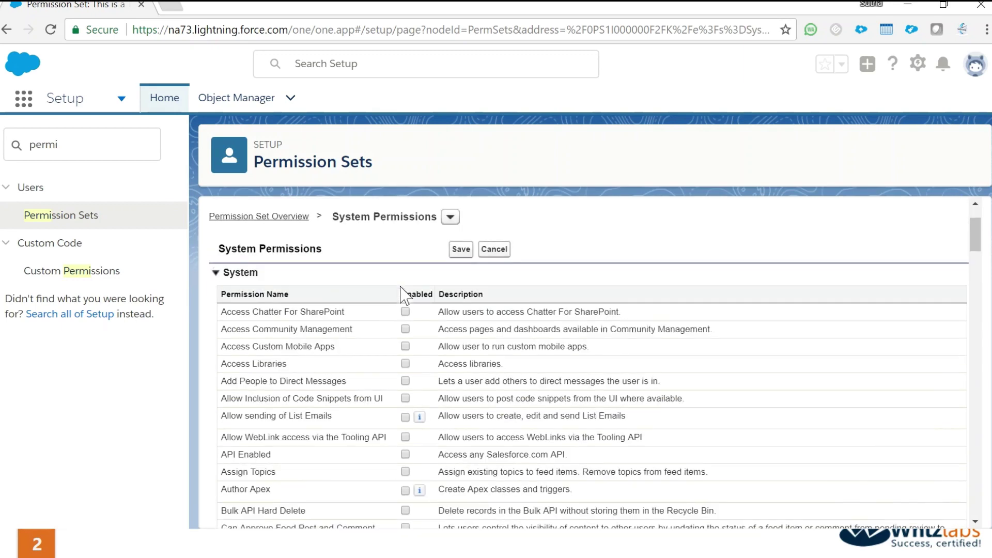
scroll(398, 292, down, 1)
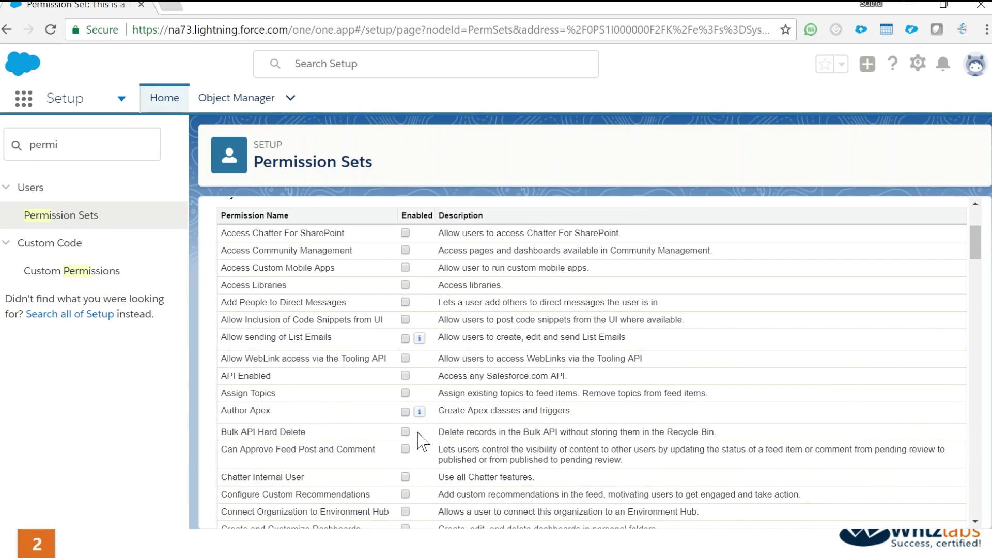
click(407, 413)
click(406, 411)
- Enable the Edit Read Only Fields and Edit My Own Posts system permissions, and save the permission set
scroll(411, 411, down, 5)
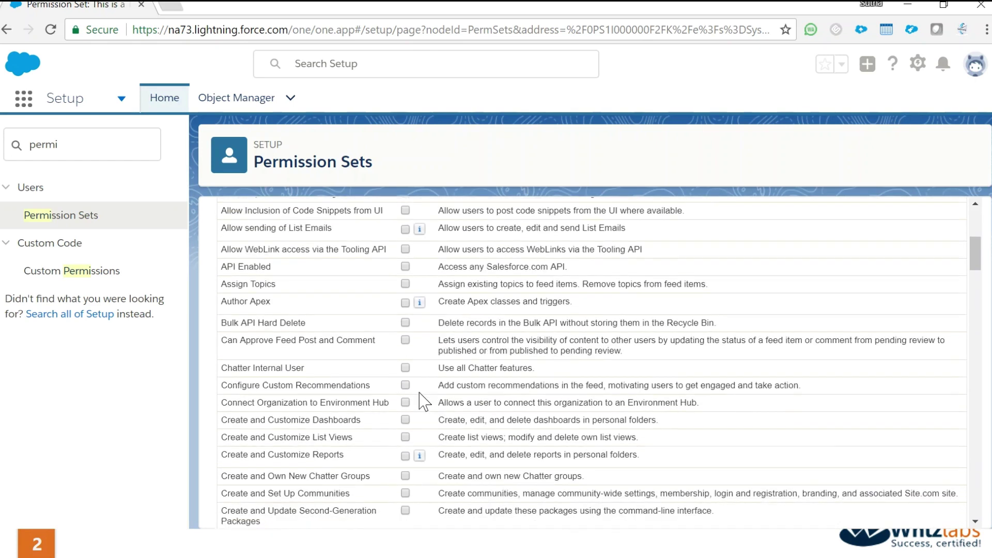
scroll(432, 400, down, 6)
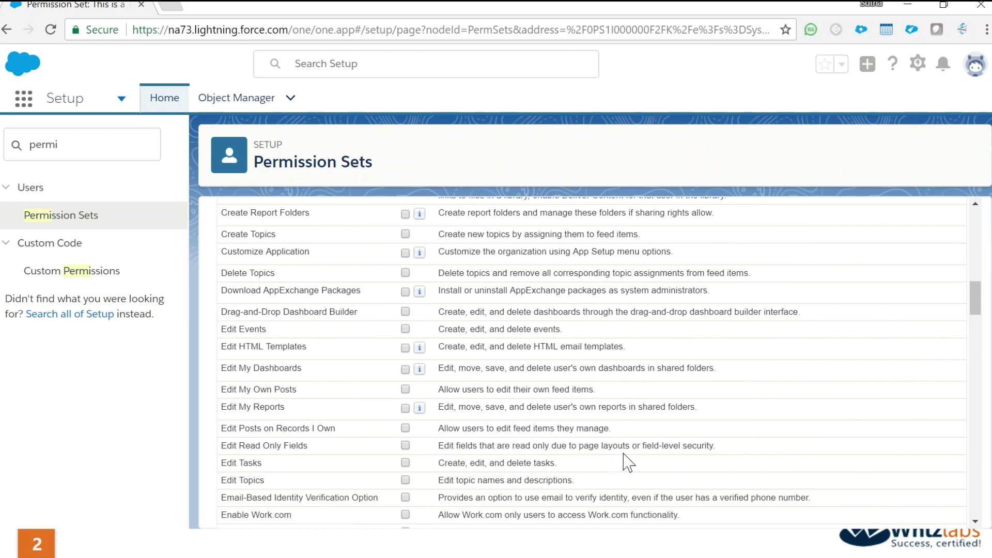
click(406, 445)
click(406, 389)
scroll(415, 394, up, 10)
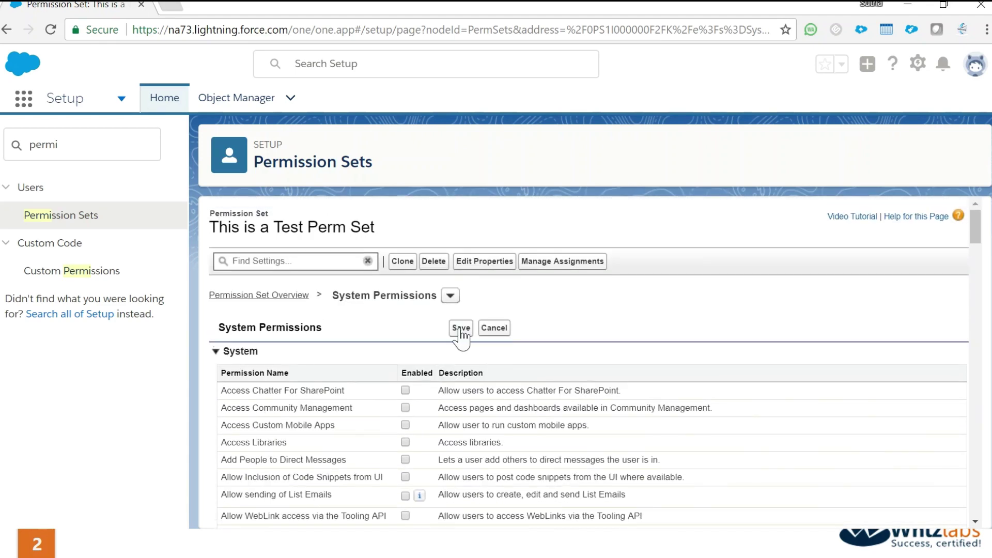
click(460, 329)
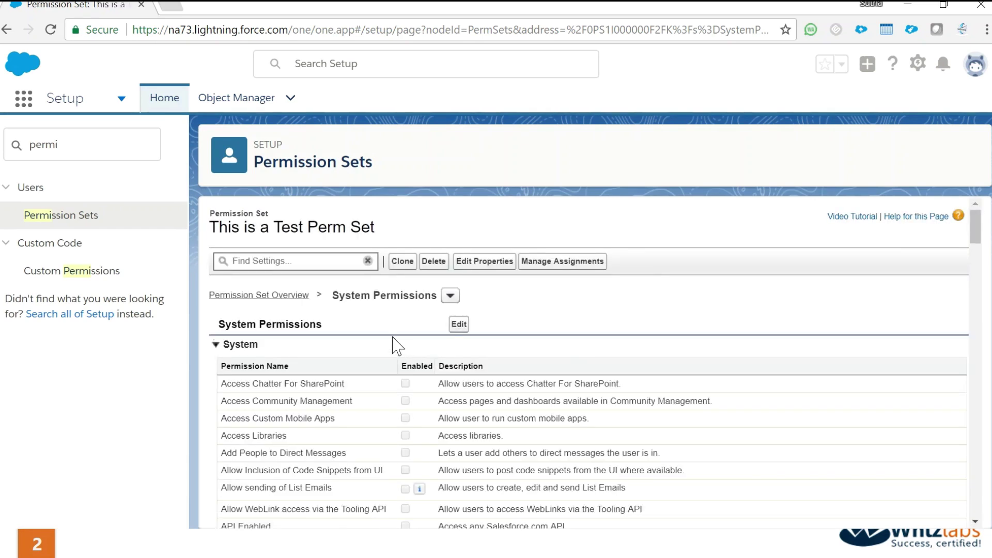
- Assign the permission set to the two users with the System Administrator and Junior System Admin profiles, and finish the assignment
click(307, 301)
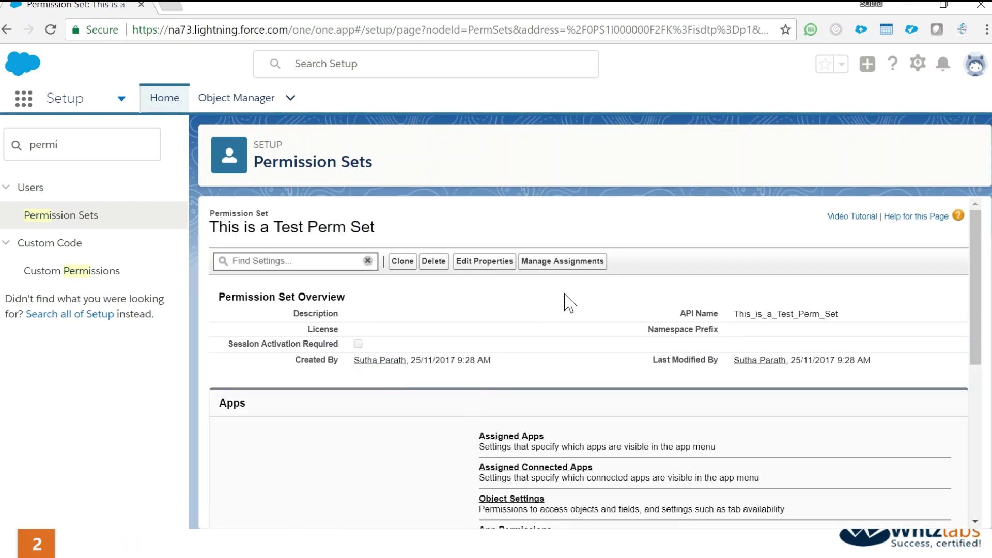
click(573, 274)
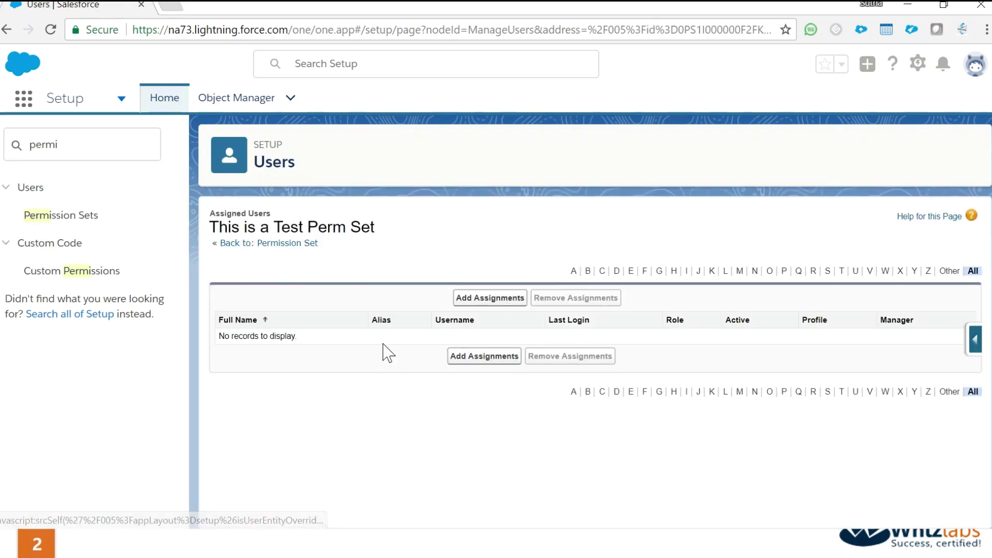
click(493, 300)
click(227, 364)
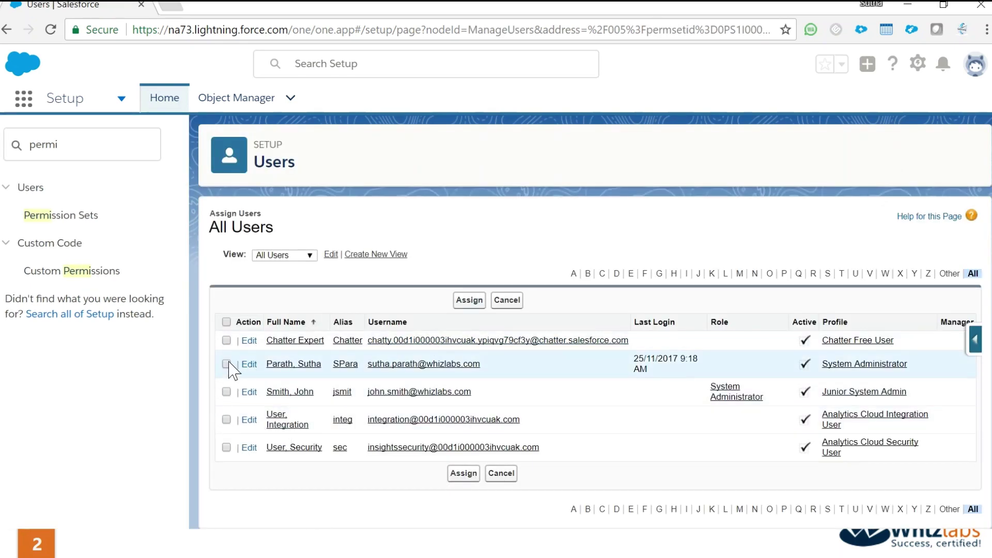
click(226, 392)
click(482, 300)
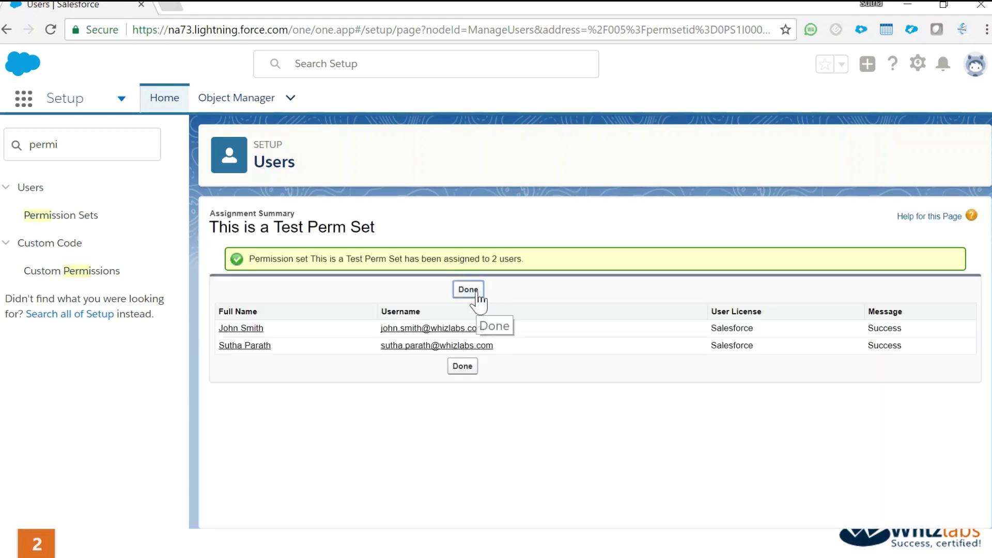
click(468, 290)
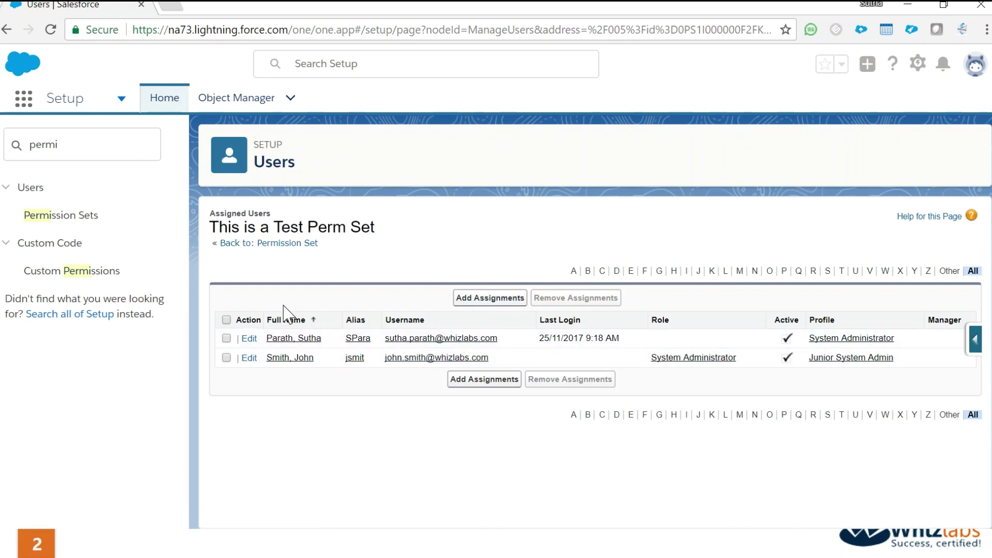